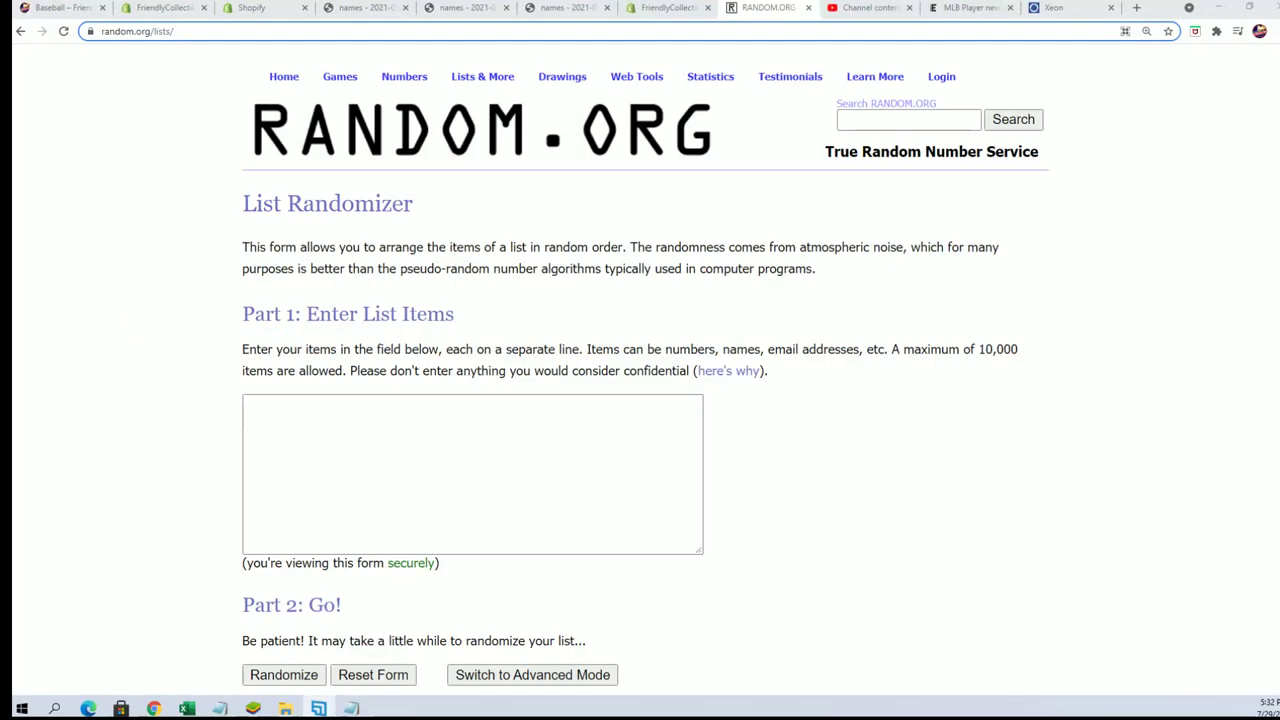
- Copy the 24 owner names from the notes into the RANDOM.ORG List Randomizer box
left_click_drag(893, 88, 856, 67)
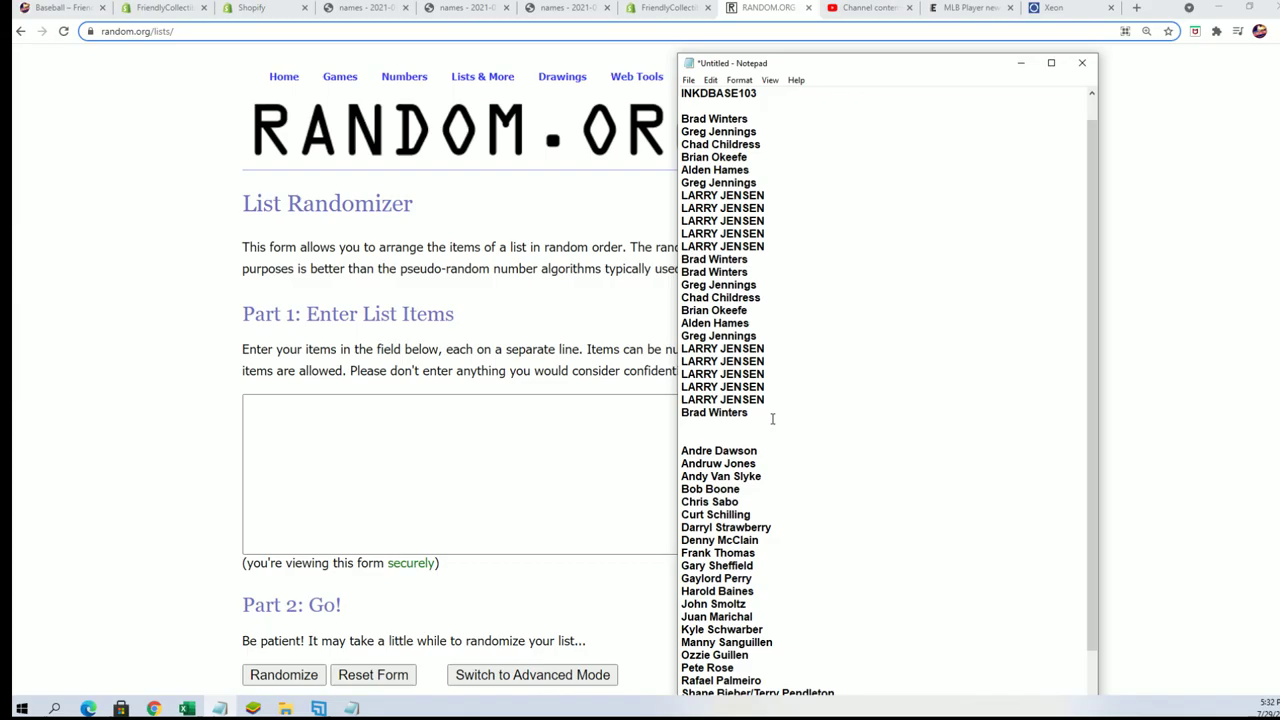
left_click_drag(772, 418, 681, 144)
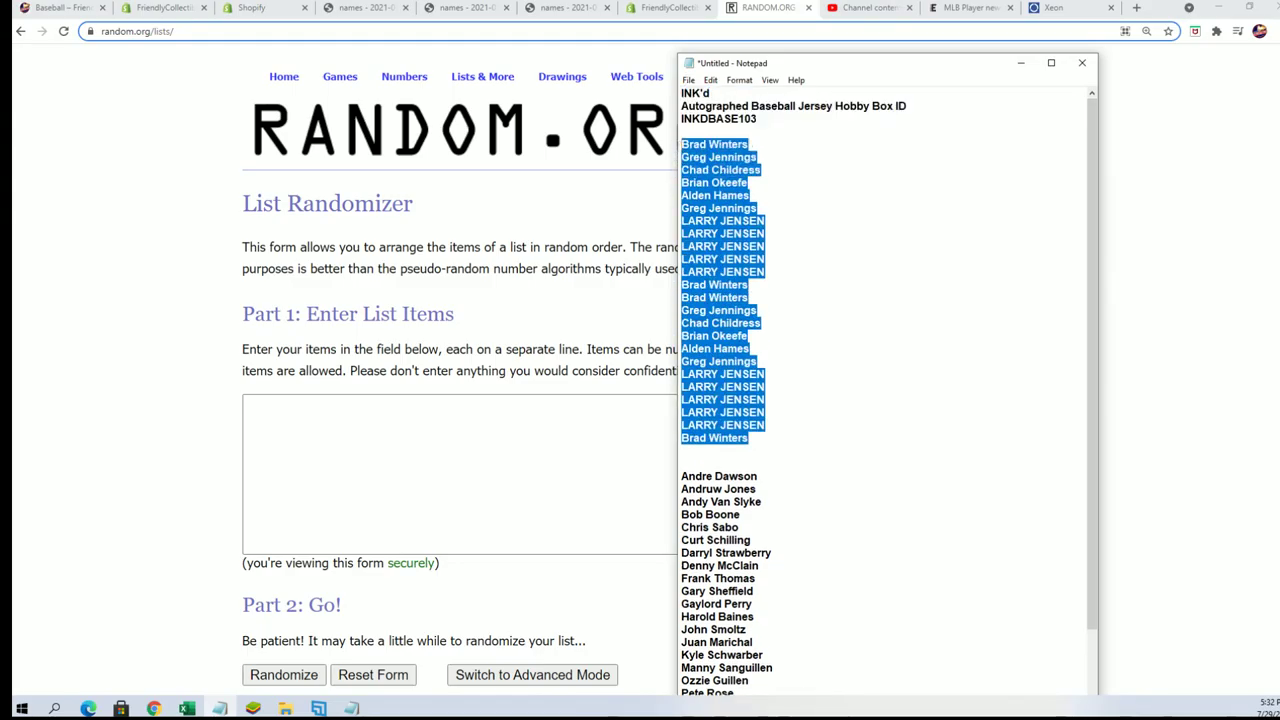
right_click(708, 242)
left_click(740, 287)
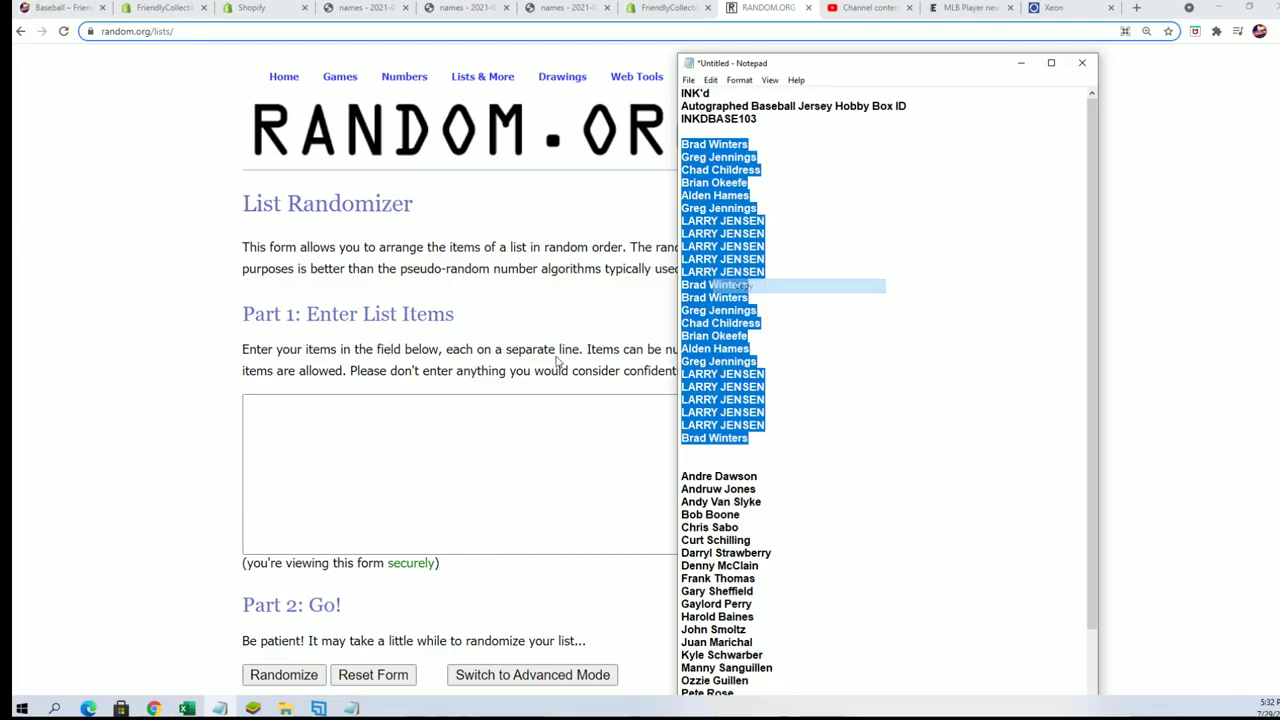
left_click(412, 422)
right_click(413, 414)
left_click(440, 523)
- Shuffle the owner list repeatedly with Randomize and Again!
scroll(509, 480, "down", 2)
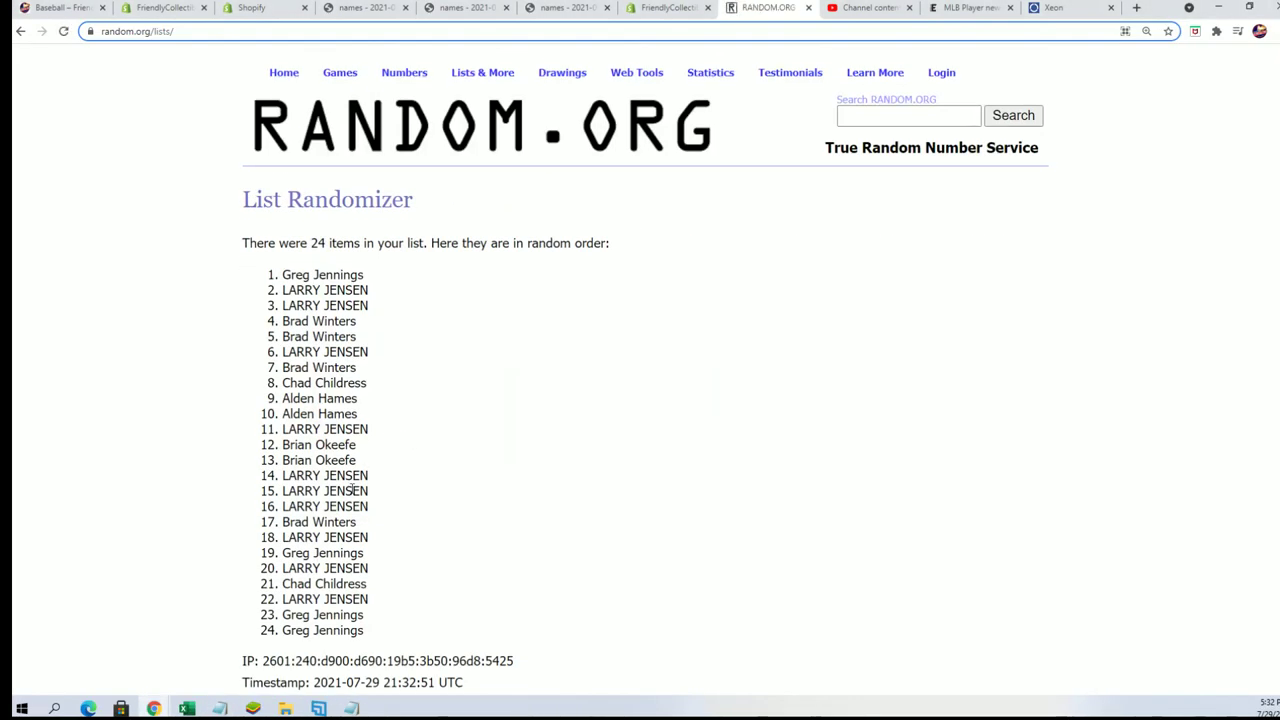
scroll(400, 434, "down", 2)
scroll(256, 560, "down", 2)
scroll(256, 590, "down", 1)
scroll(290, 585, "down", 2)
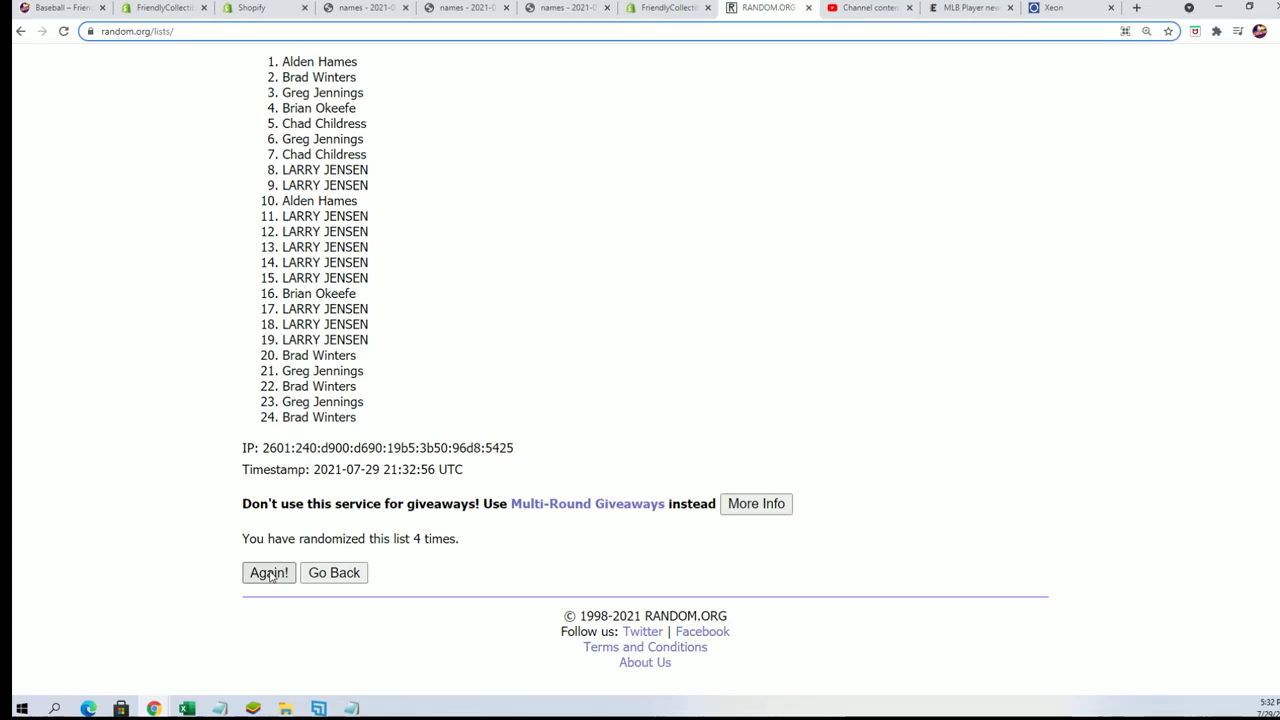
left_click(268, 572)
scroll(275, 572, "down", 2)
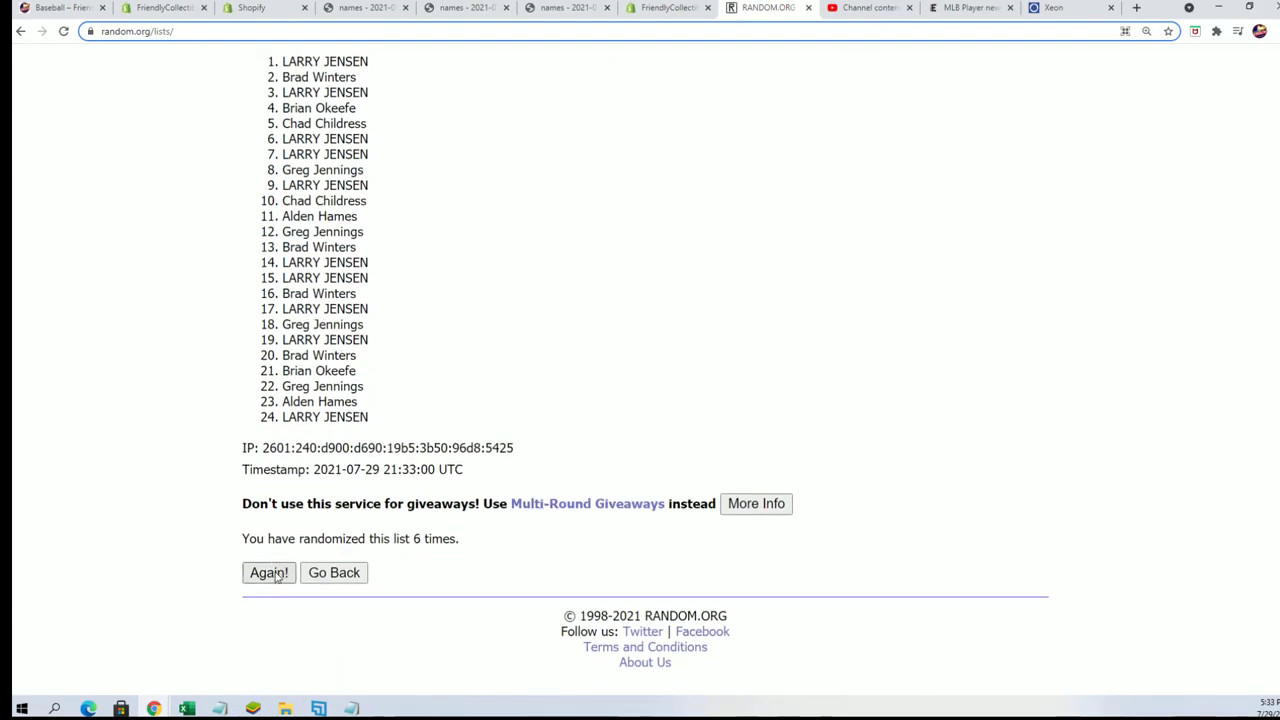
left_click(270, 573)
scroll(296, 197, "down", 2)
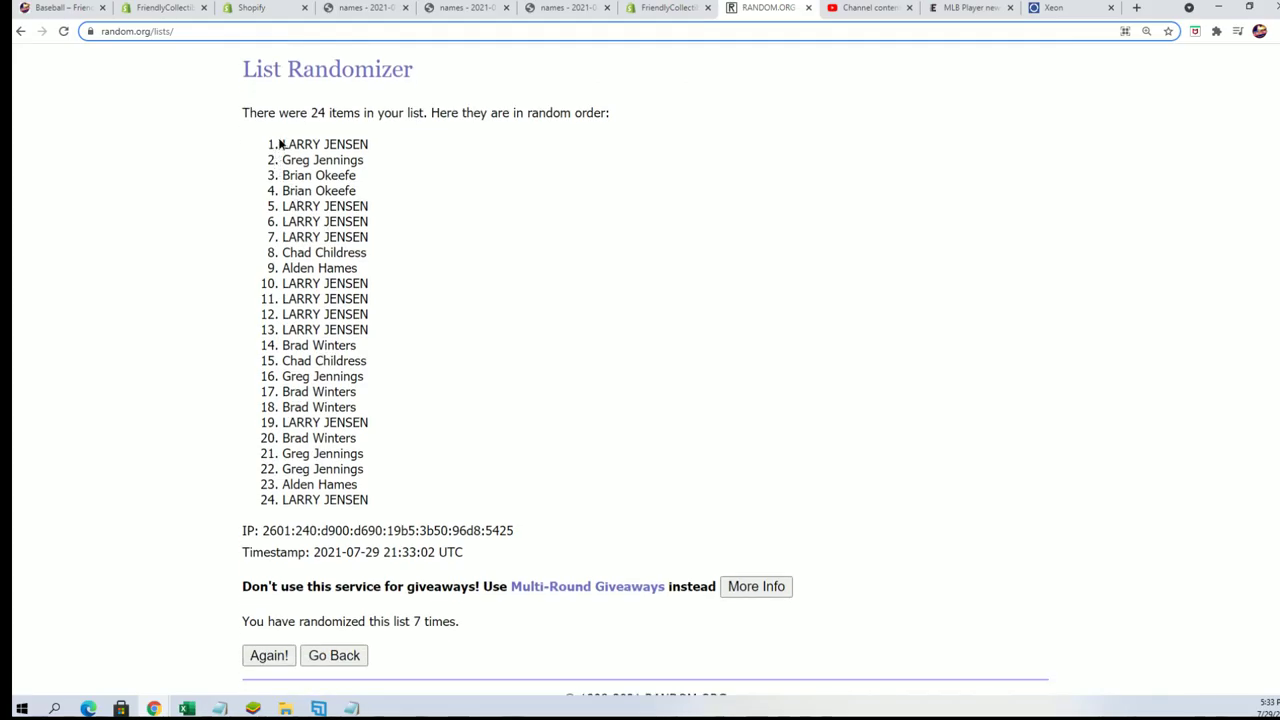
- Copy all 24 shuffled owner names for pasting at Excel cell A2
left_click_drag(280, 144, 368, 505)
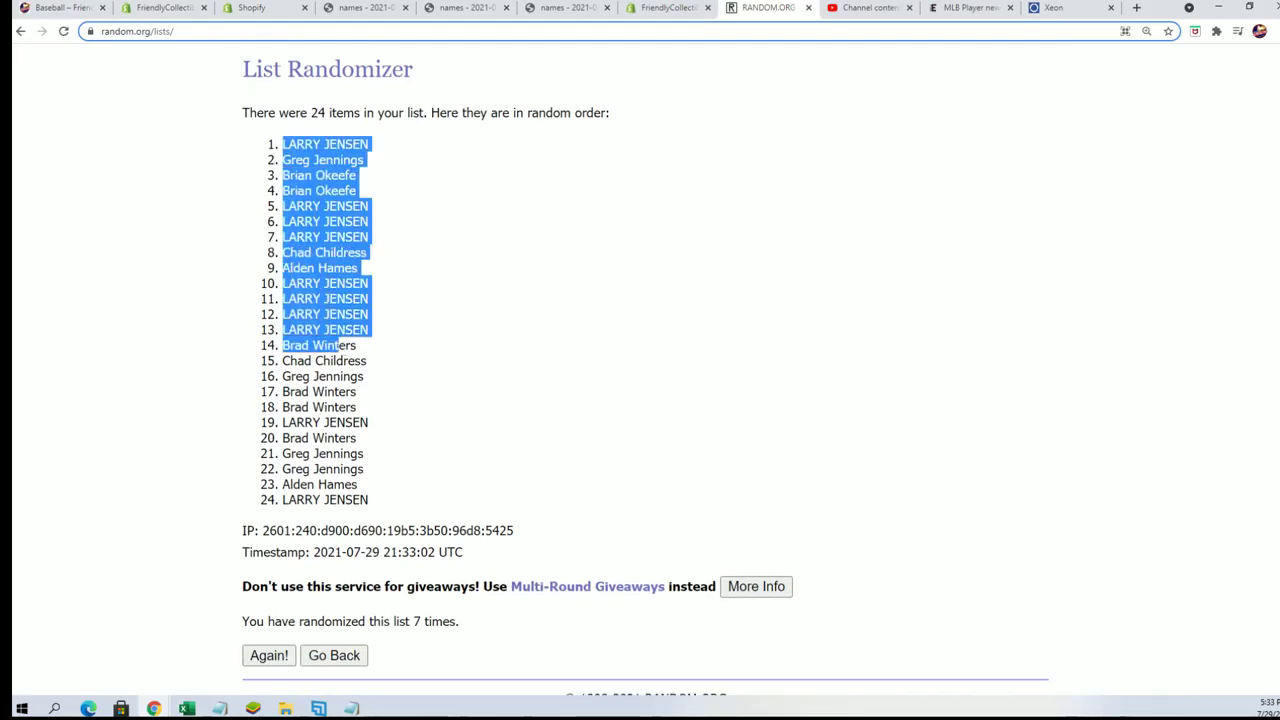
right_click(336, 468)
left_click(353, 481)
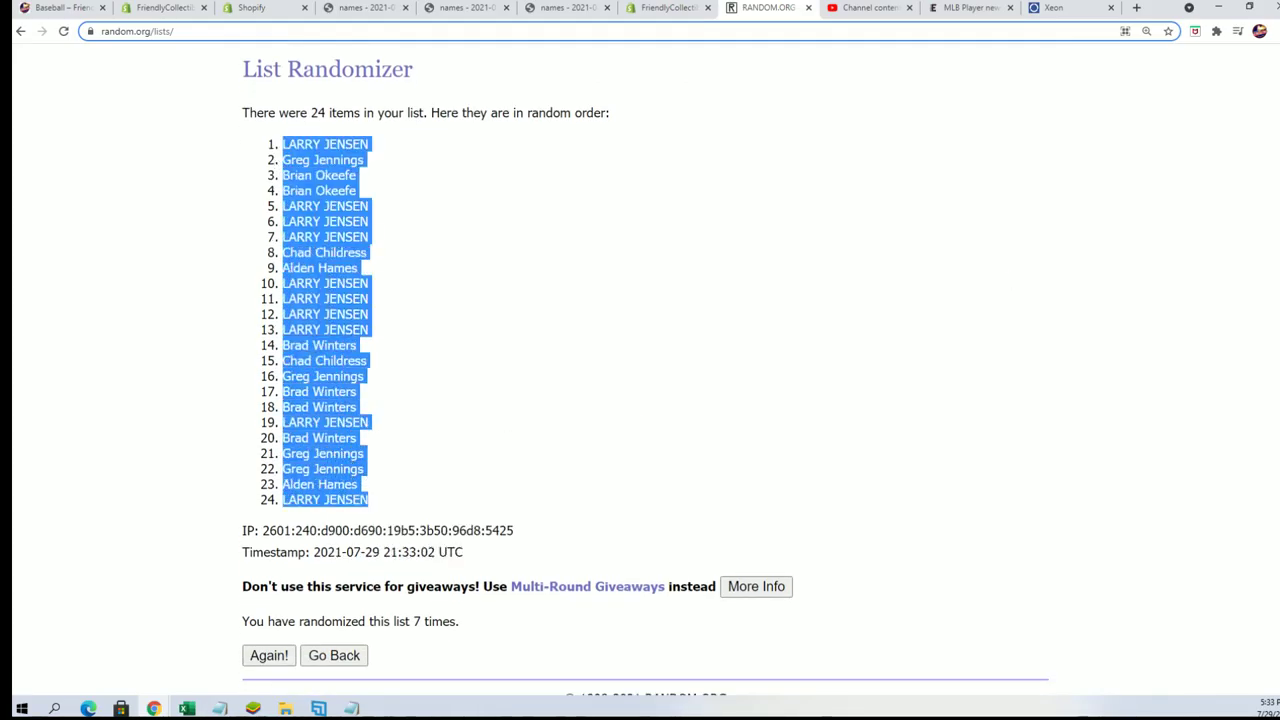
key("alt+Tab")
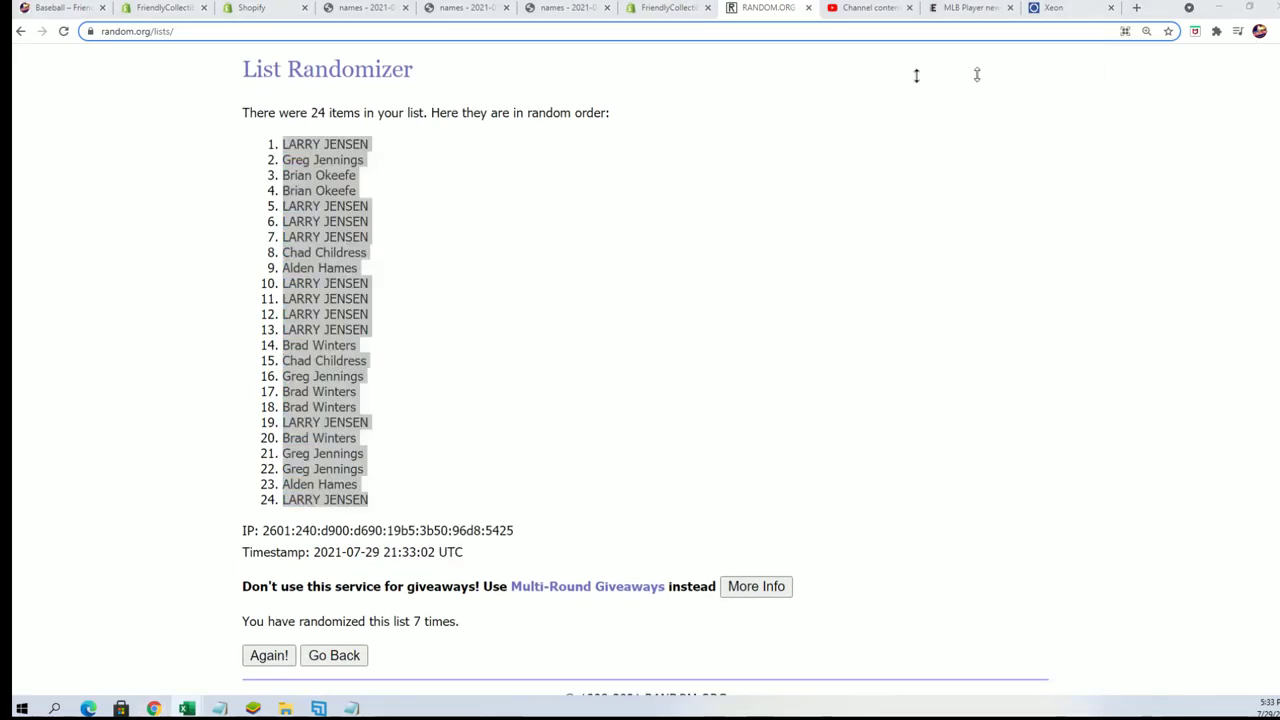
right_click(46, 163)
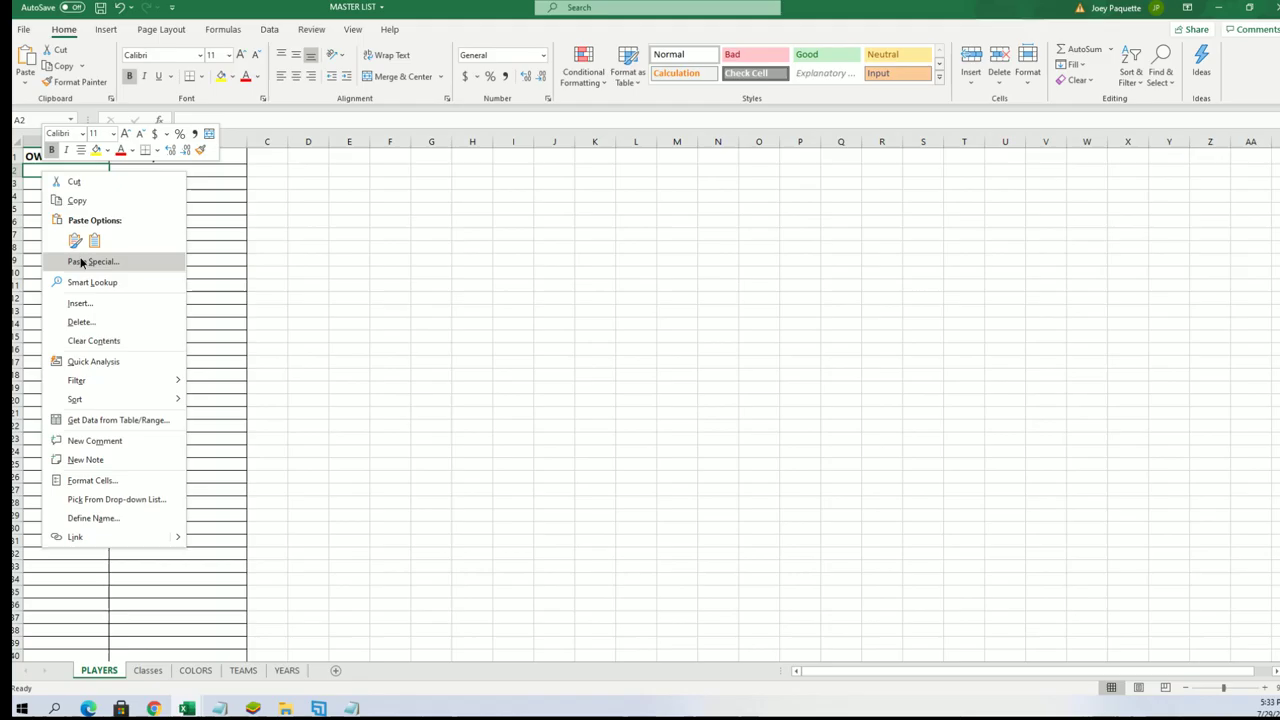
- Paste the shuffled owner names into A2 as unformatted text
left_click(100, 260)
key("Down")
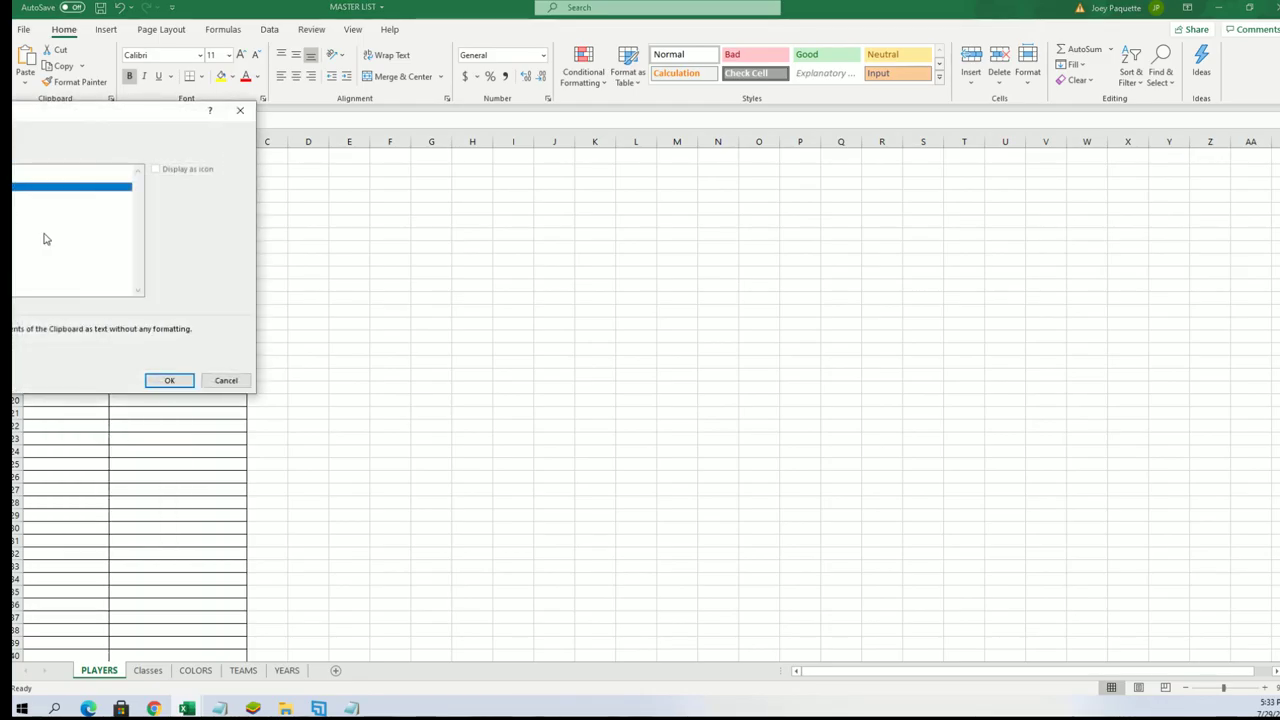
key("Return")
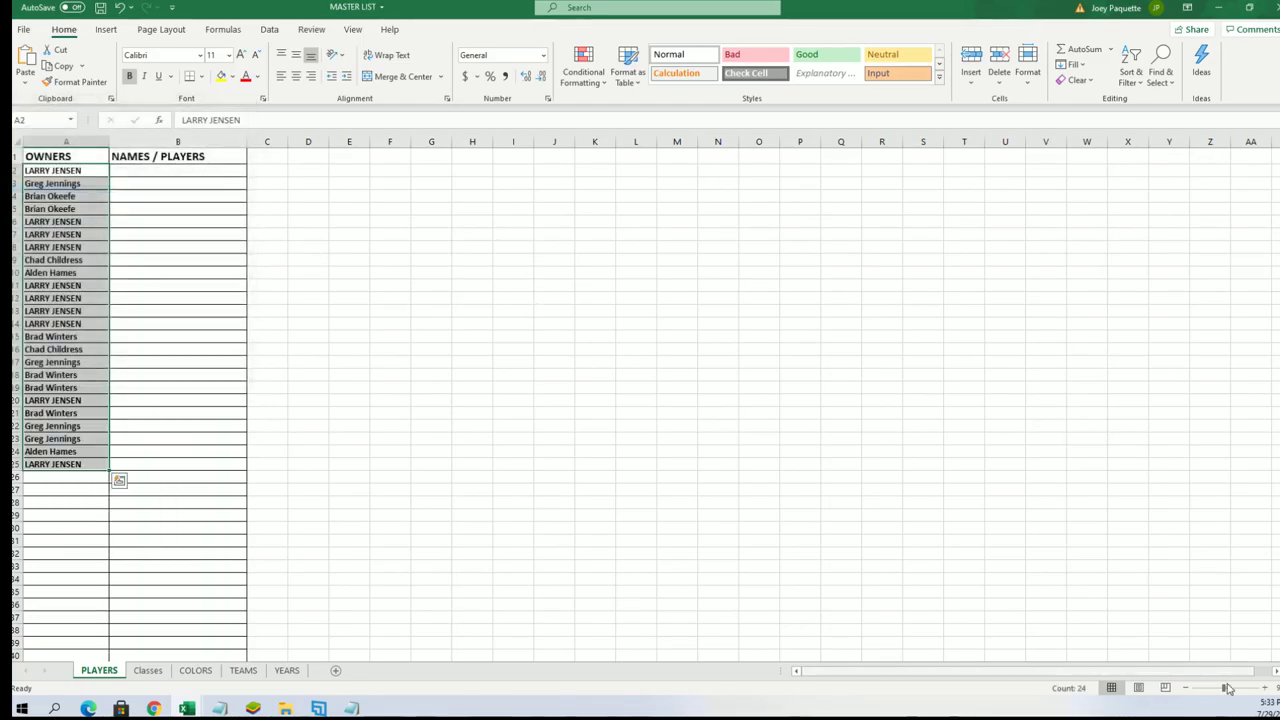
- Zoom in and narrow column A to fit the owner names
left_click(1265, 690)
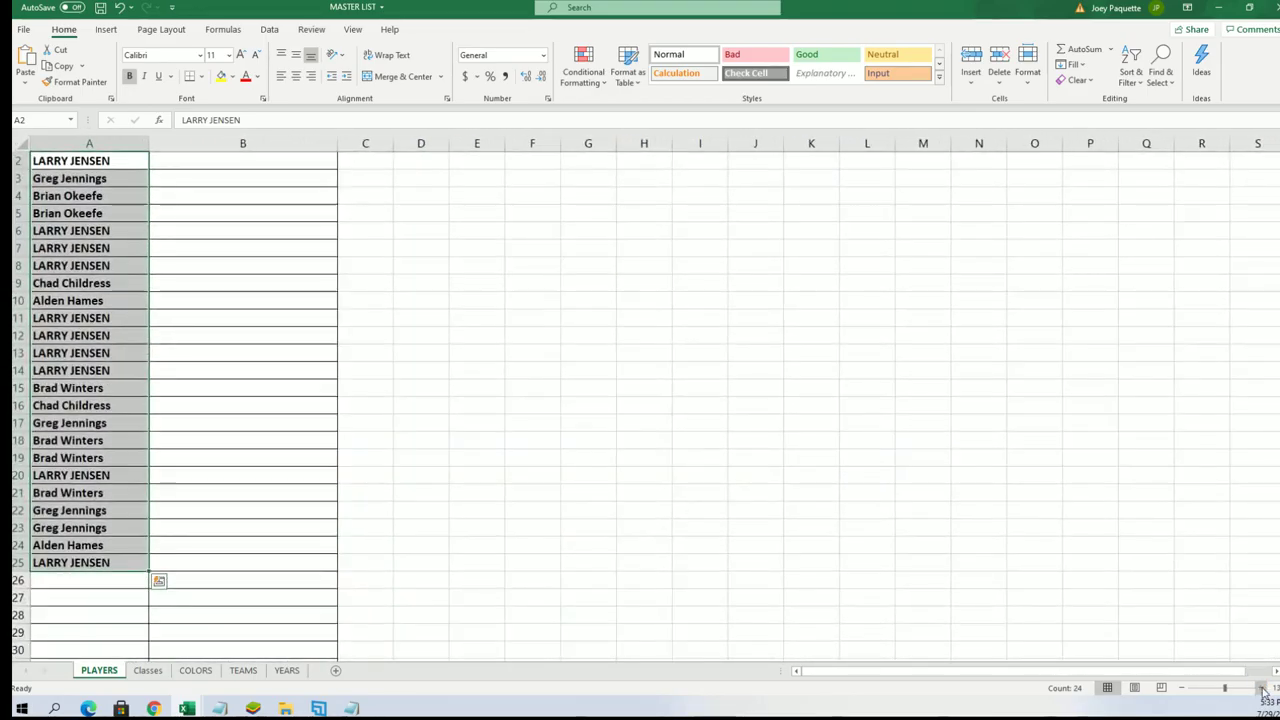
left_click(129, 140)
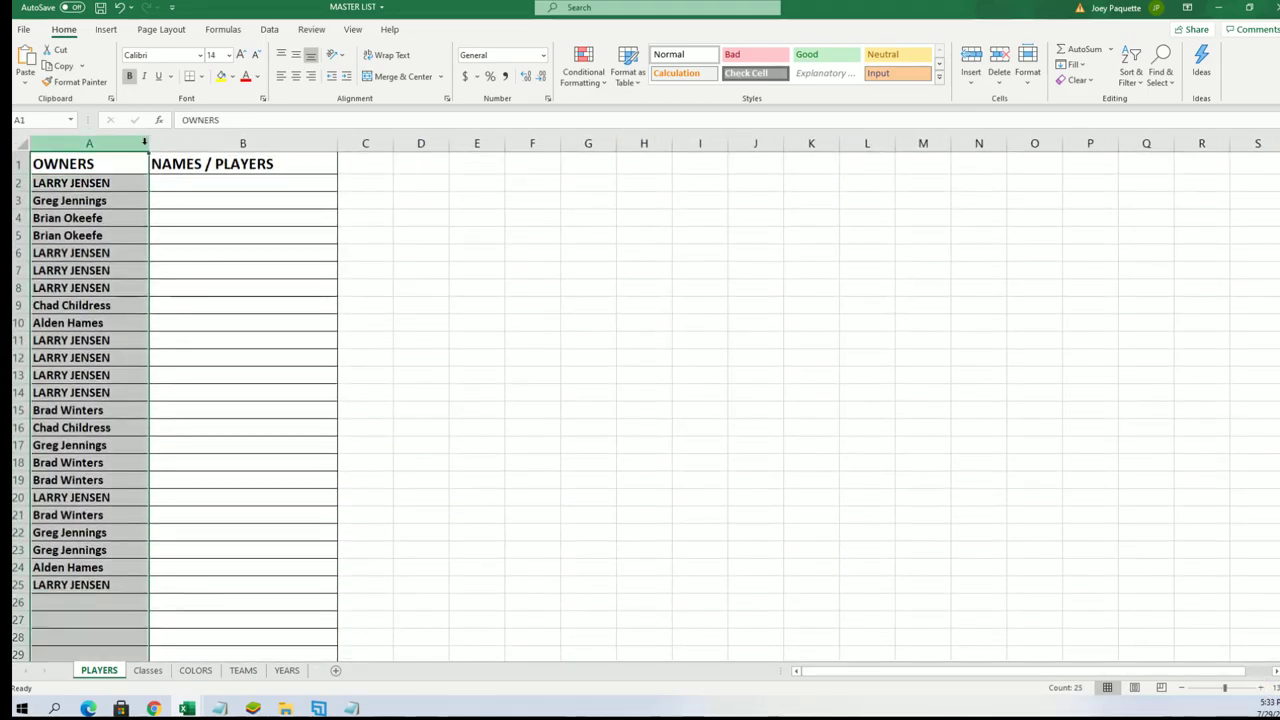
left_click_drag(147, 152, 126, 152)
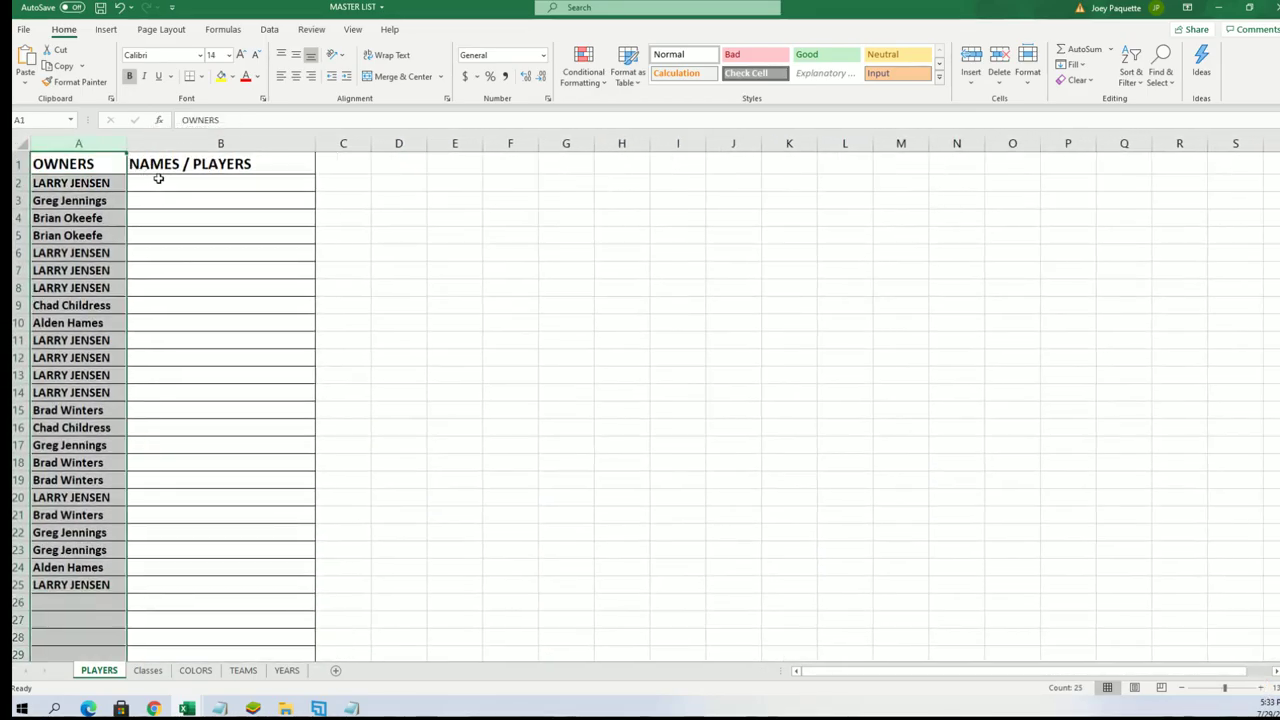
left_click(159, 180)
key("shift+Down")
key("shift+Down")
key("shift+Down")
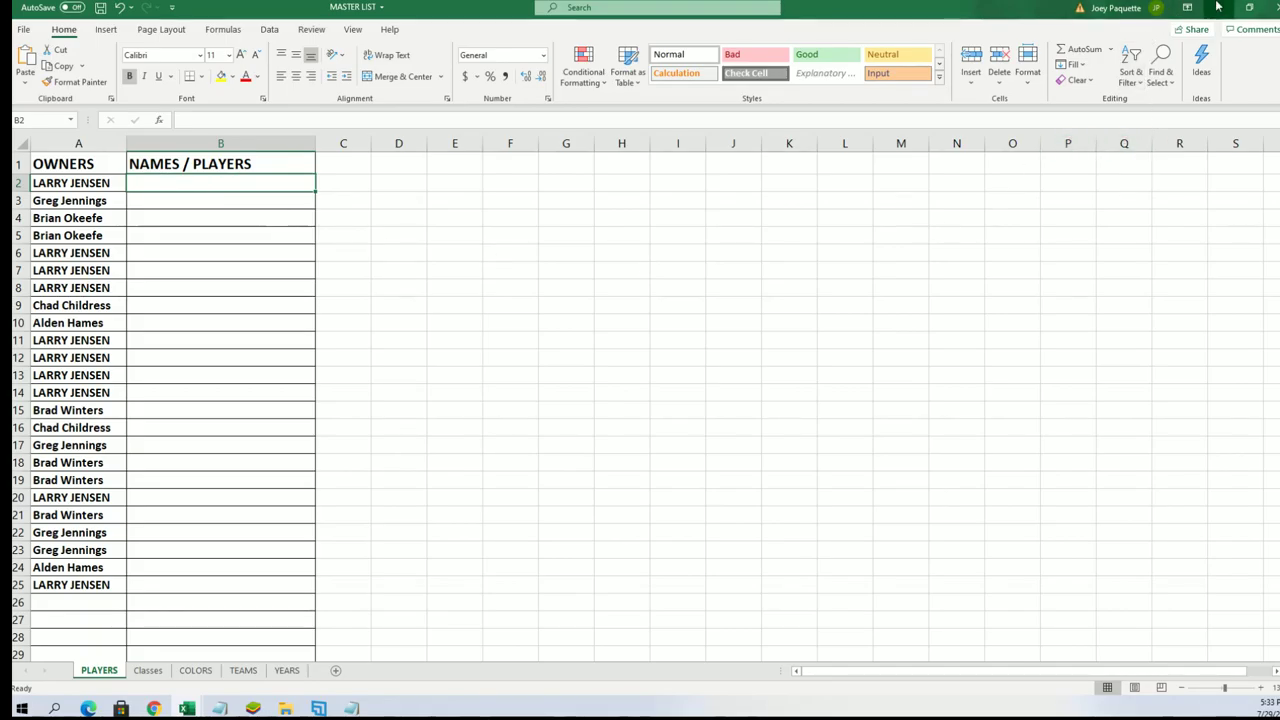
left_click(1218, 7)
- Copy the 24 player names, Andre Dawson to Wade Boggs, from the notes
scroll(443, 91, "up", 2)
left_click(485, 117)
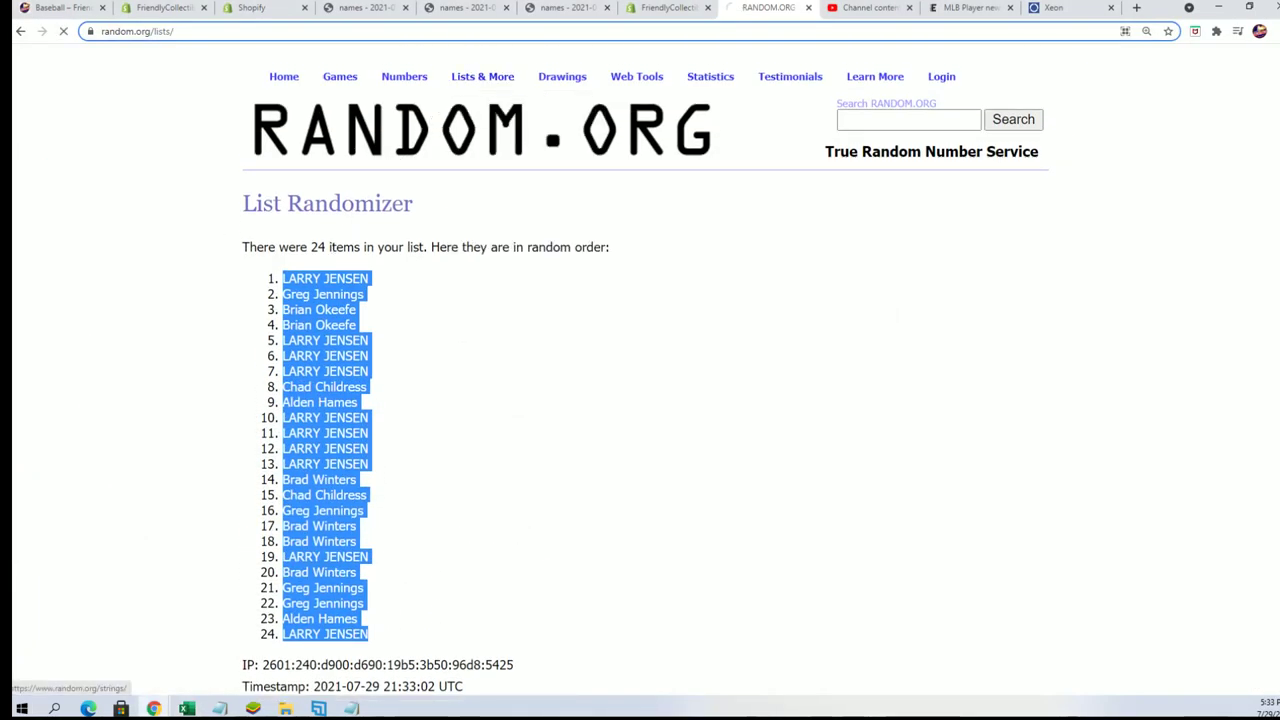
key("alt+Tab")
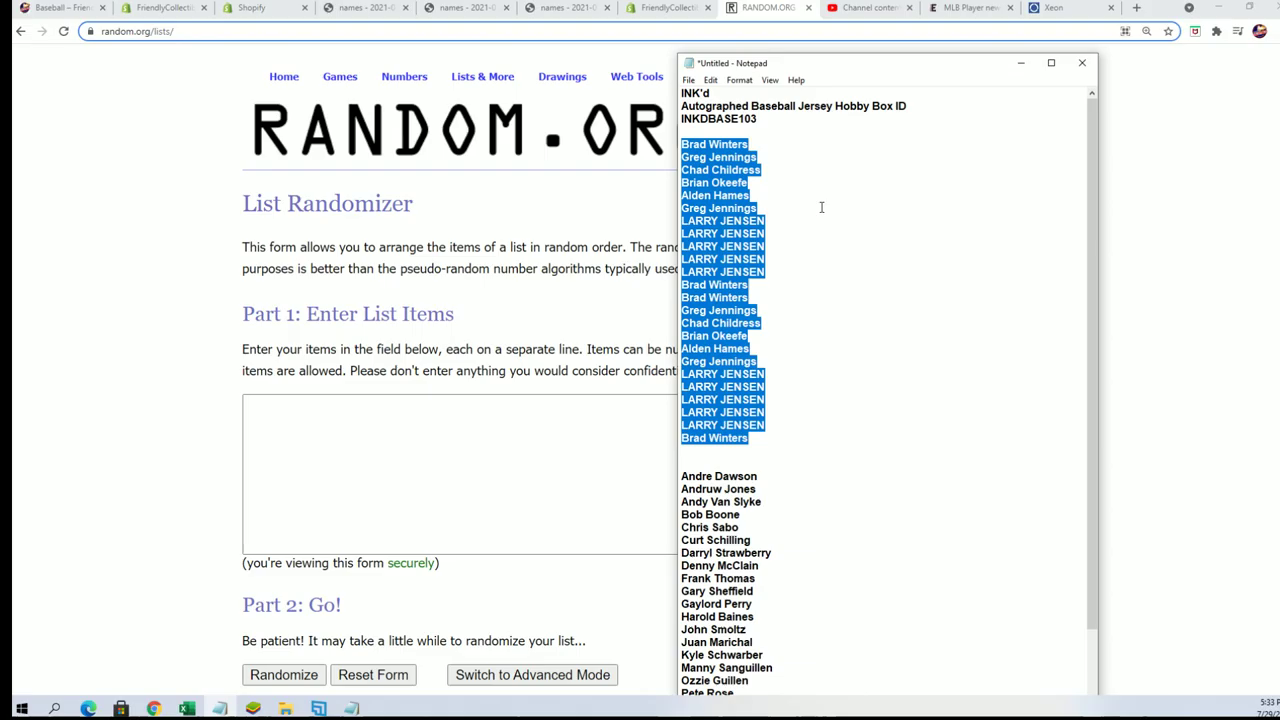
left_click_drag(829, 53, 829, 2)
scroll(851, 549, "down", 1)
scroll(781, 626, "down", 1)
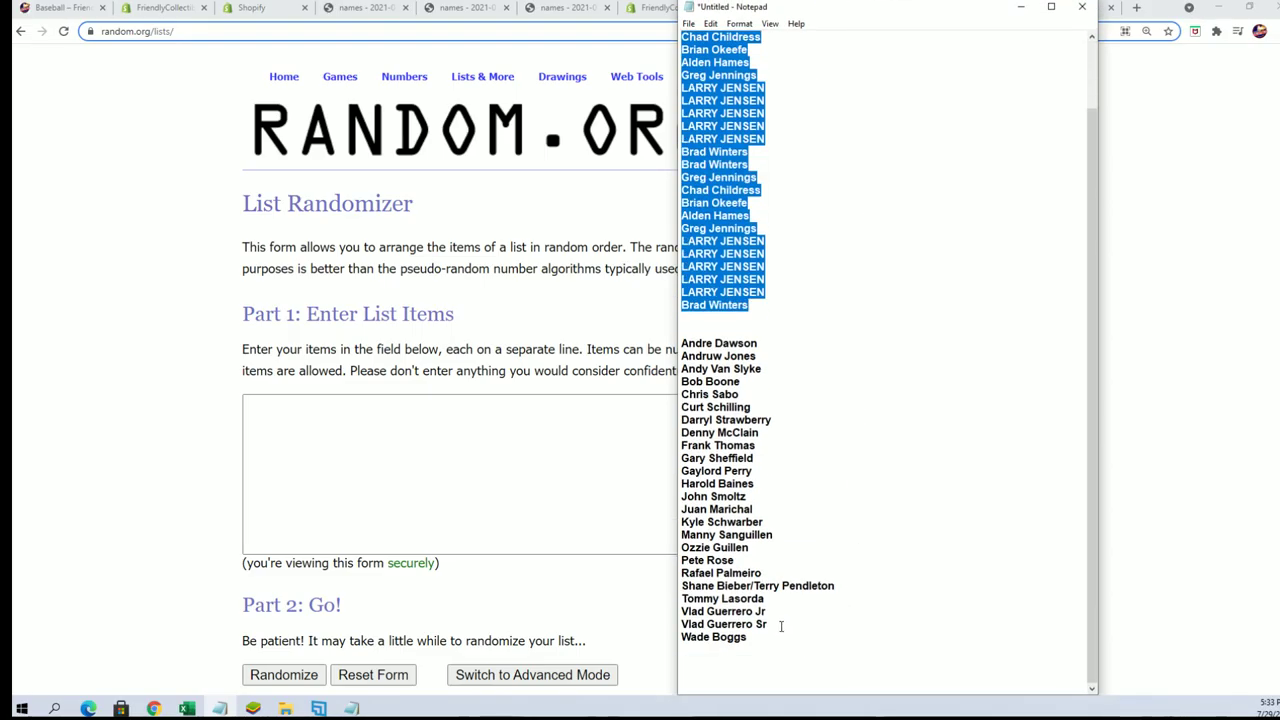
left_click_drag(748, 637, 676, 345)
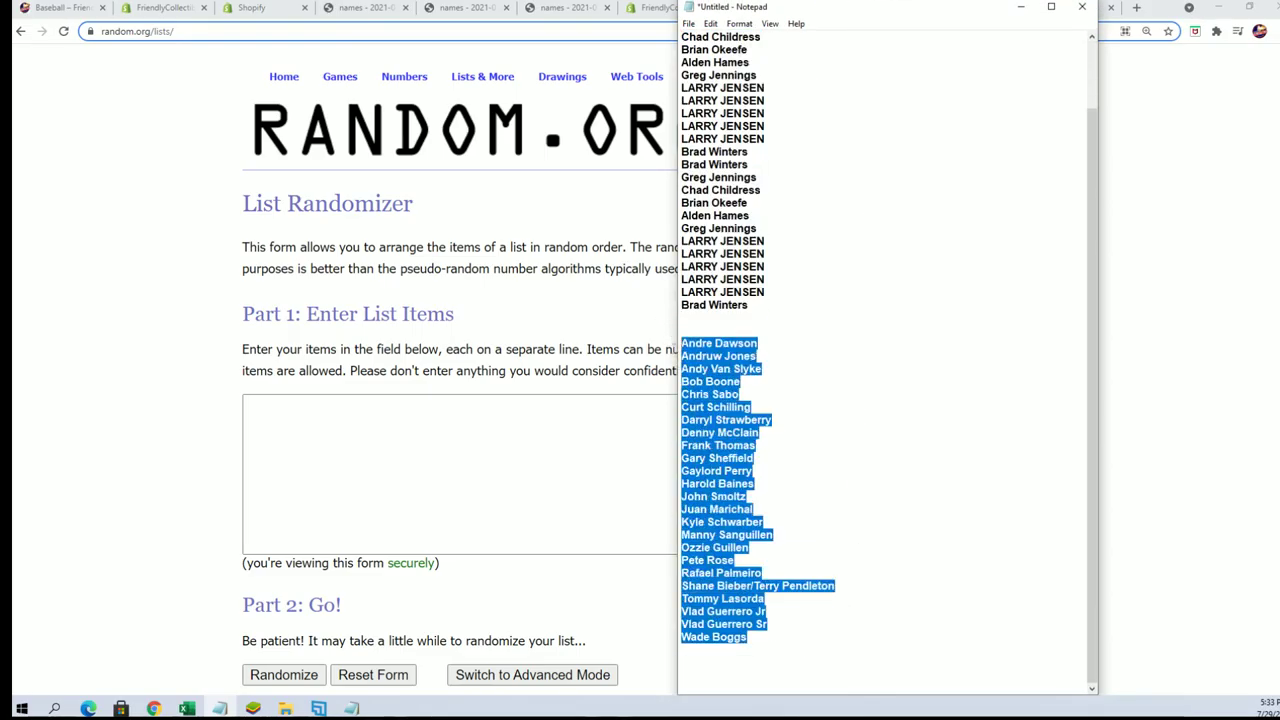
right_click(712, 360)
left_click(730, 408)
- Paste the player names into the List Randomizer and shuffle them several times
left_click(348, 414)
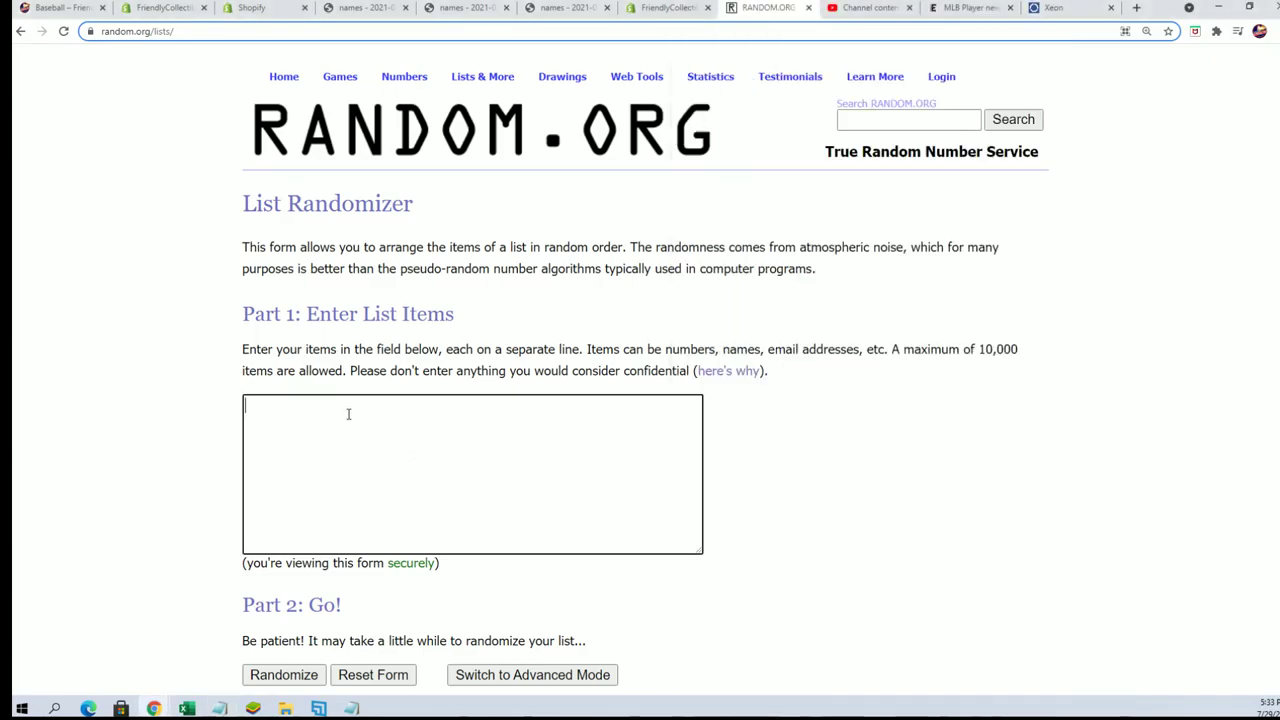
right_click(348, 414)
left_click(390, 522)
scroll(709, 486, "down", 1)
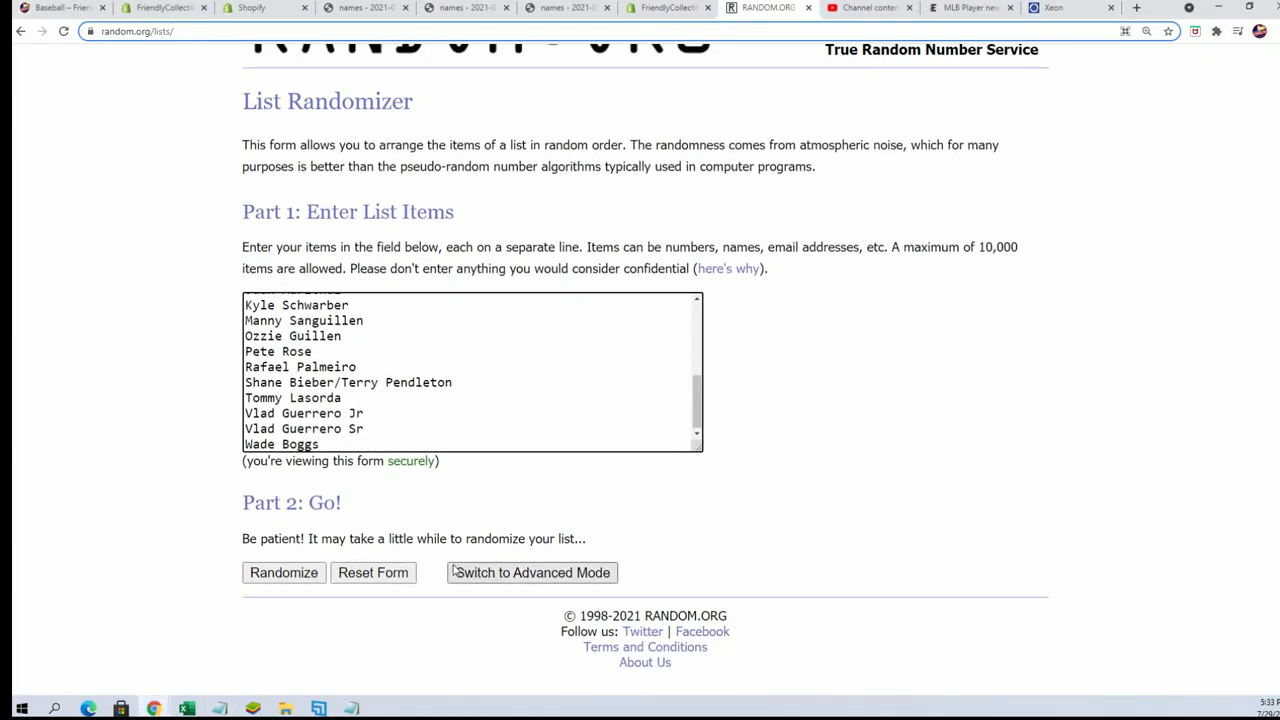
left_click(302, 578)
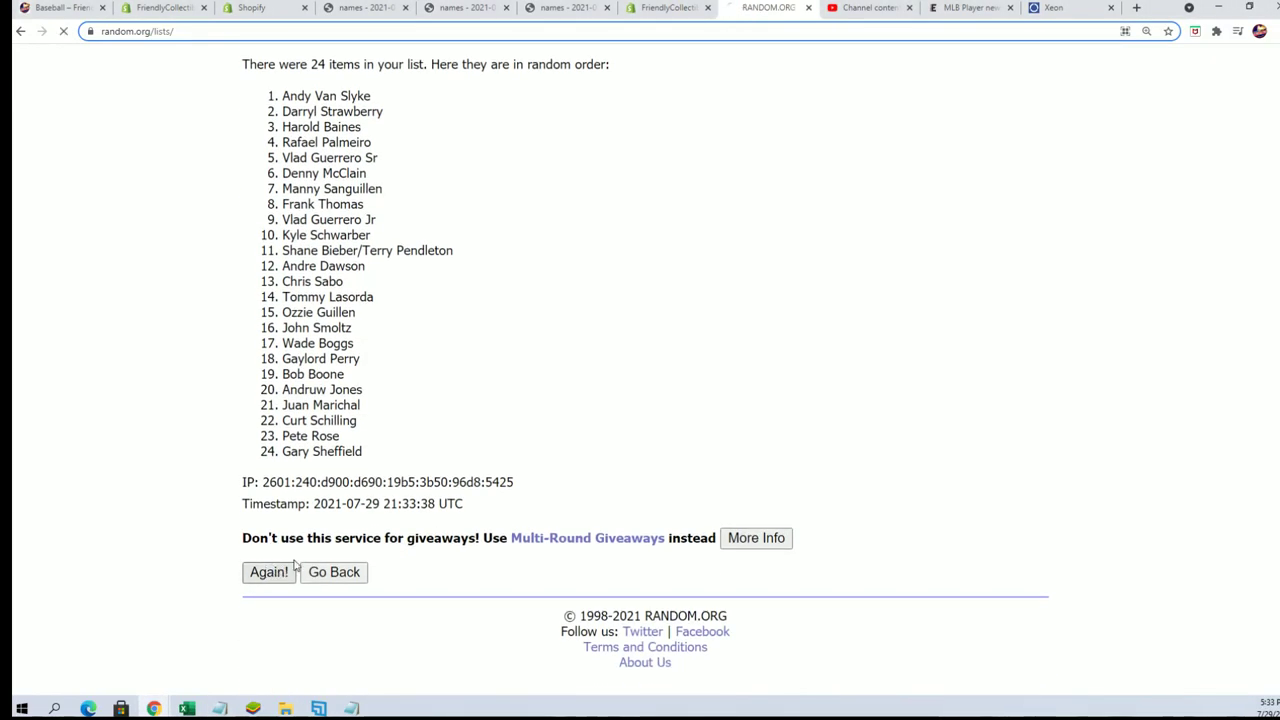
scroll(290, 530, "down", 2)
left_click(273, 574)
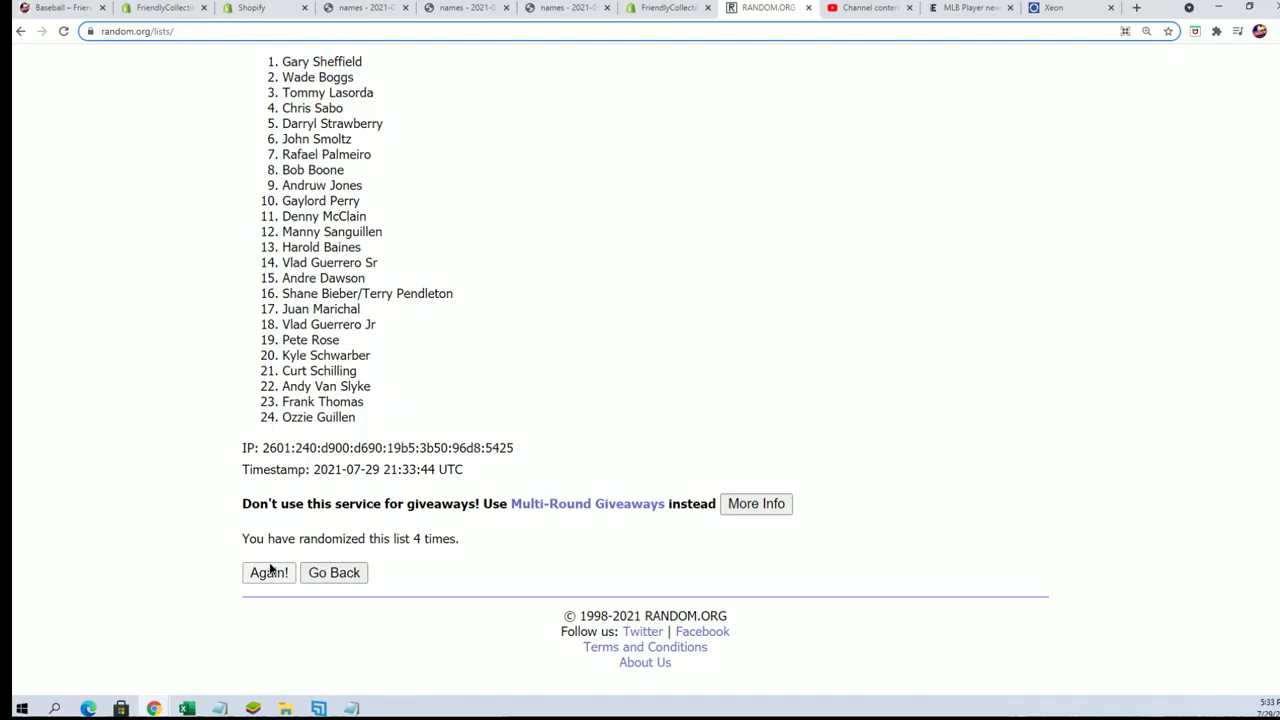
left_click(271, 570)
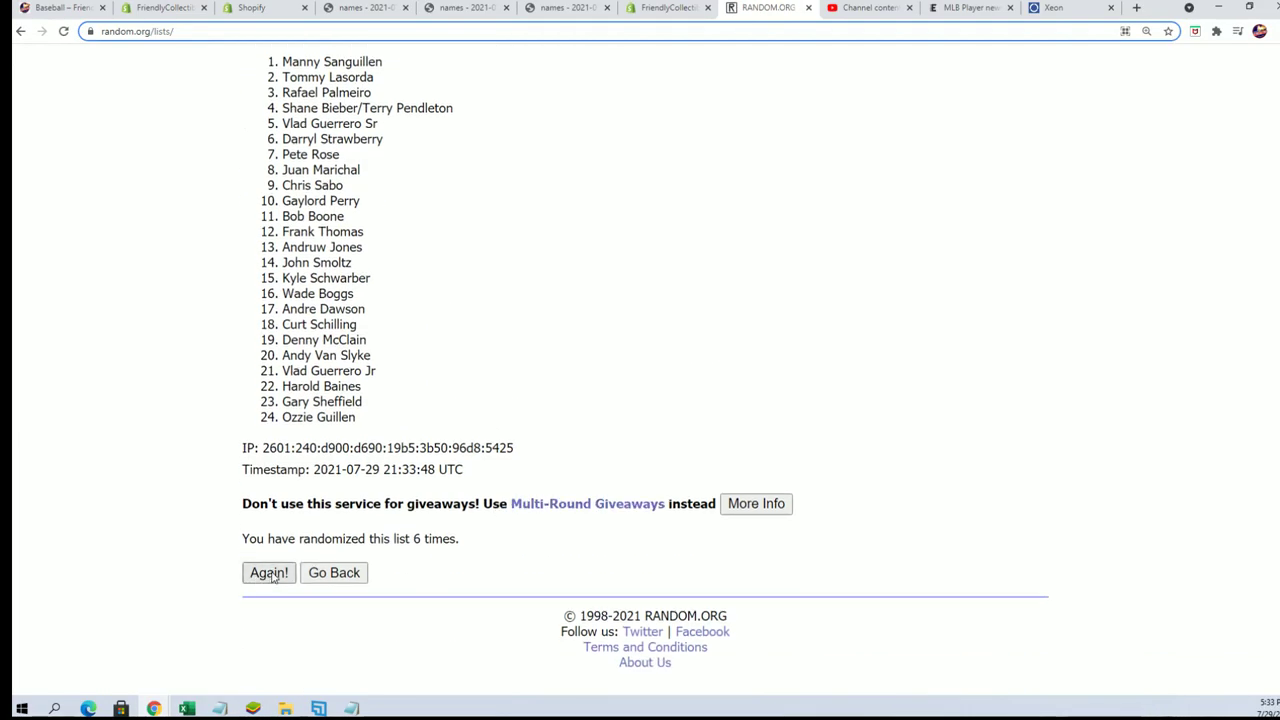
- Copy all 24 shuffled player names and return to Excel
scroll(410, 313, "up", 1)
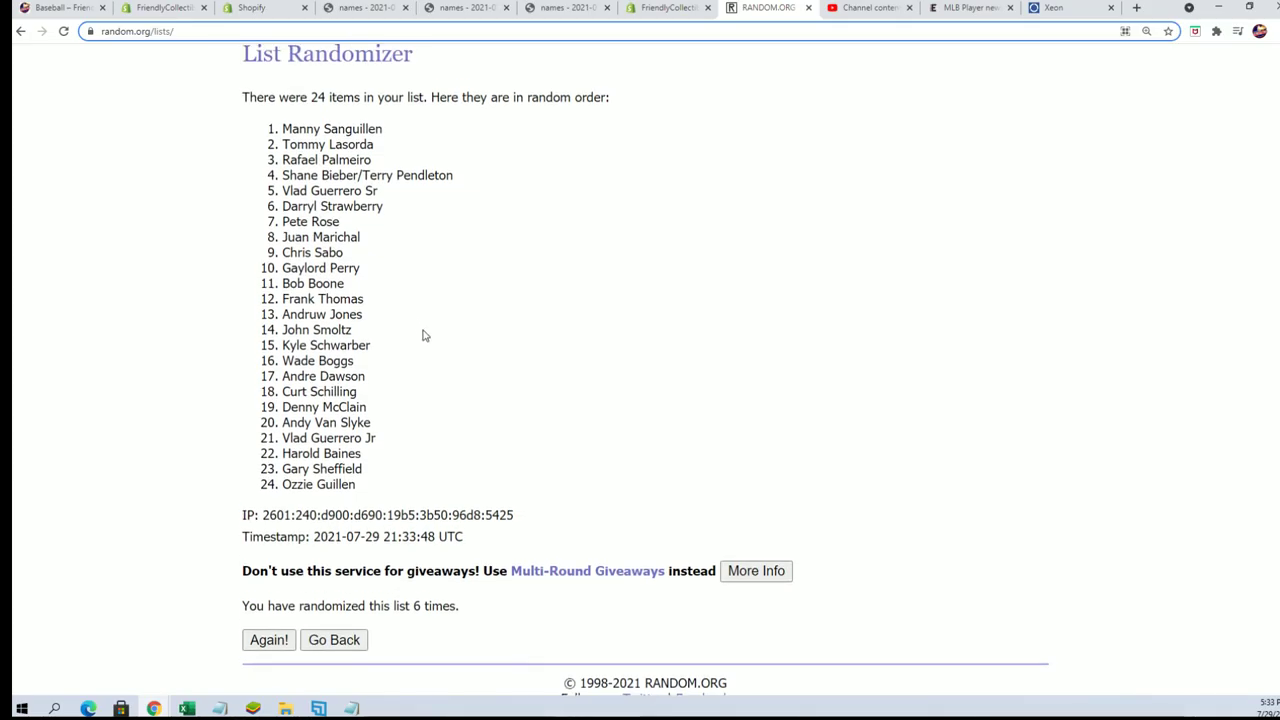
scroll(424, 336, "down", 1)
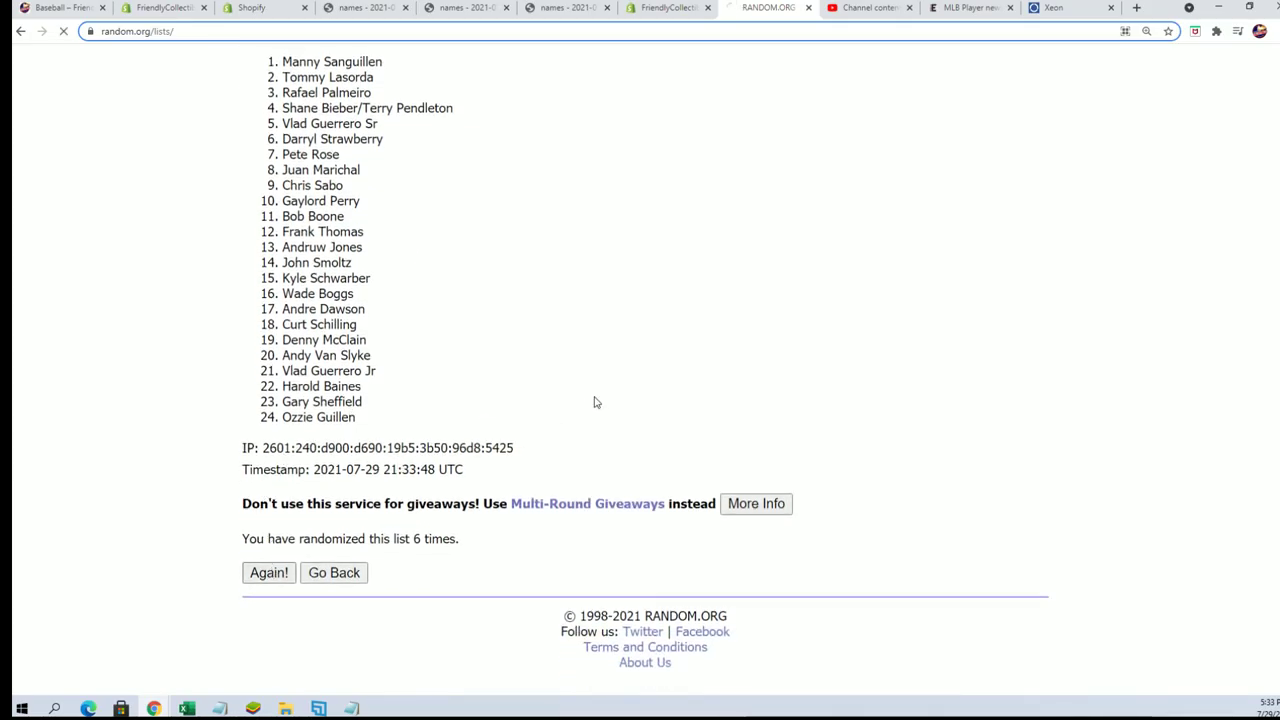
scroll(451, 251, "down", 2)
scroll(283, 211, "up", 1)
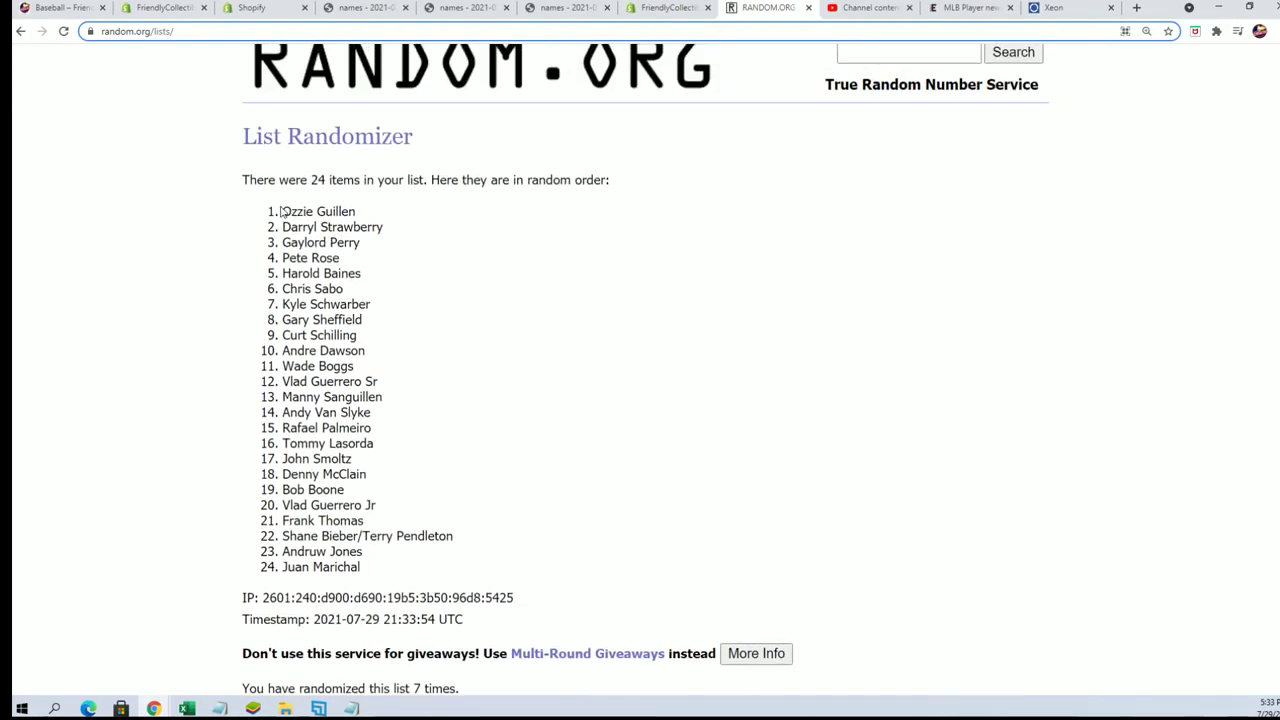
mouse_move(283, 211)
left_mouse_down()
mouse_move(414, 429)
mouse_move(412, 544)
mouse_move(429, 563)
left_mouse_up()
right_click(344, 446)
left_click(365, 455)
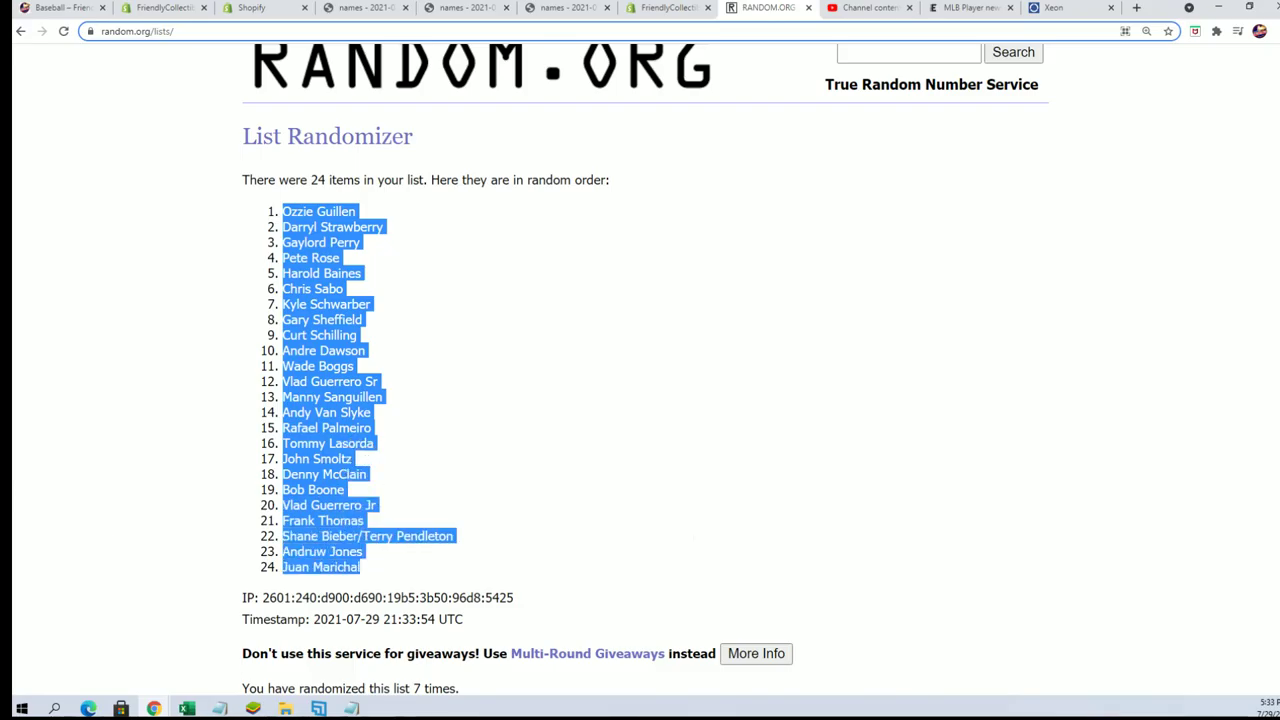
key("alt+Tab")
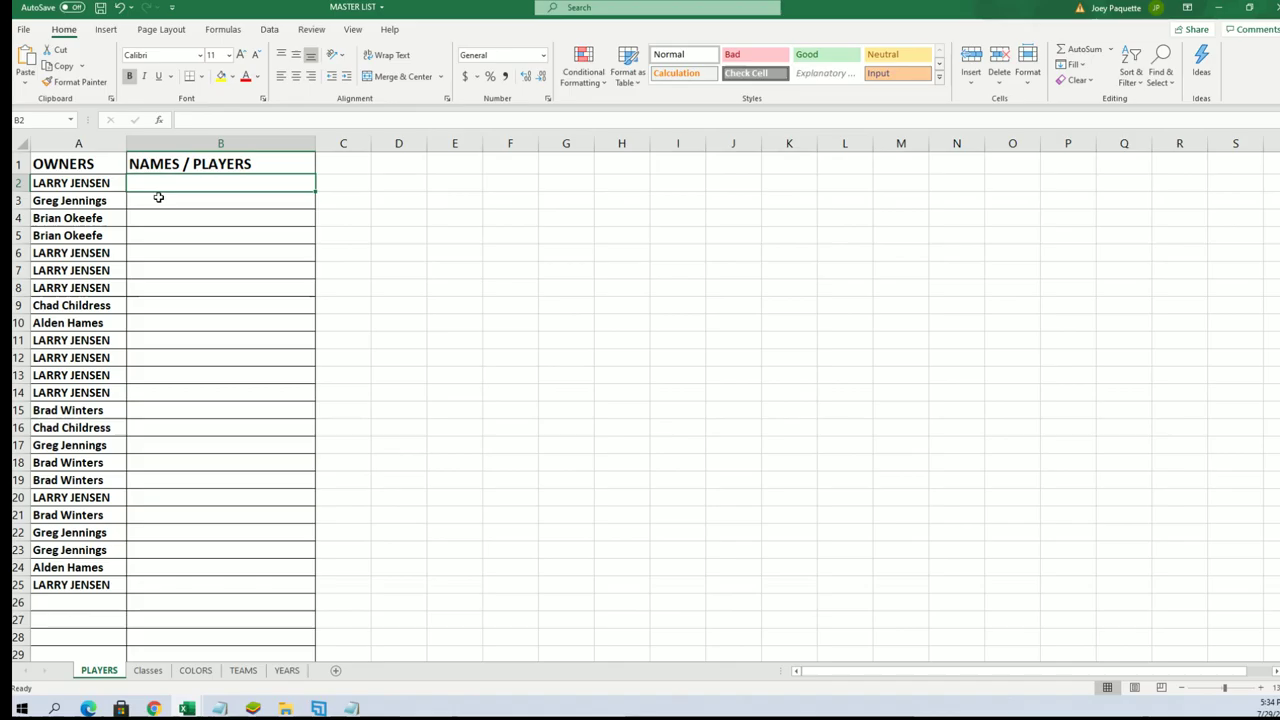
- Paste the shuffled player names into B2:B25 as plain text beside each owner
right_click(140, 180)
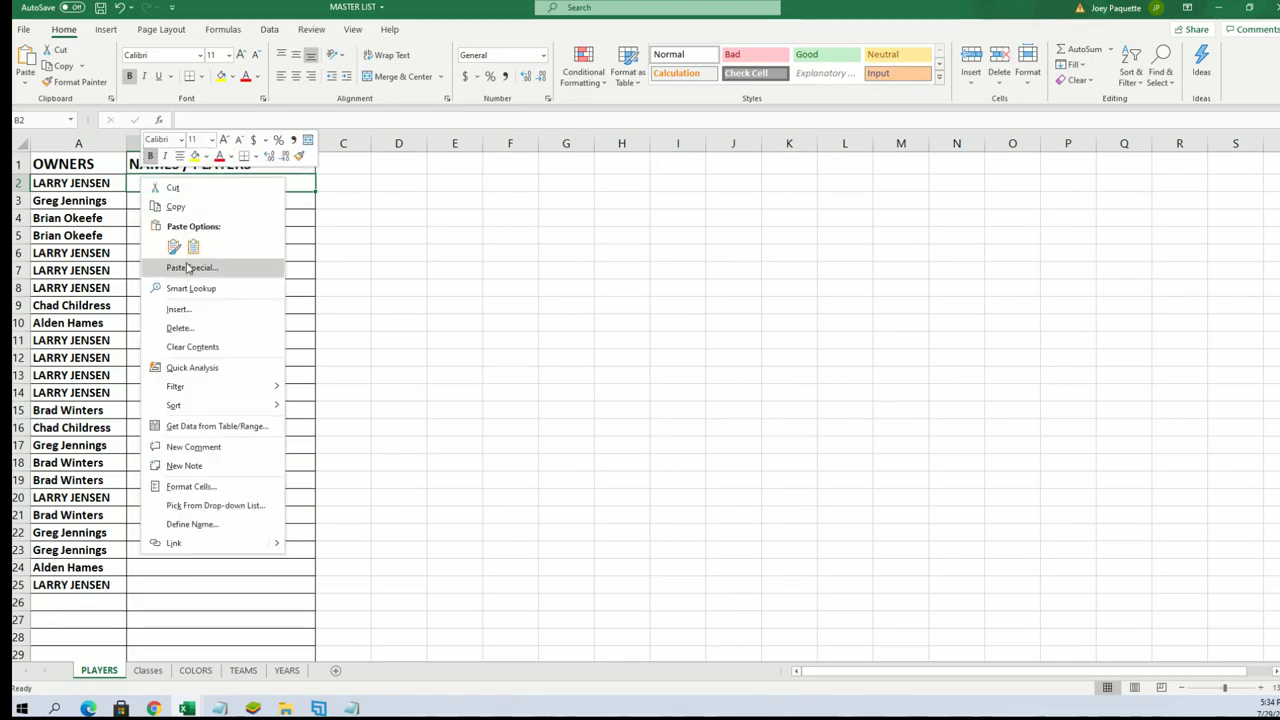
left_click(190, 267)
left_click(80, 193)
left_click(272, 386)
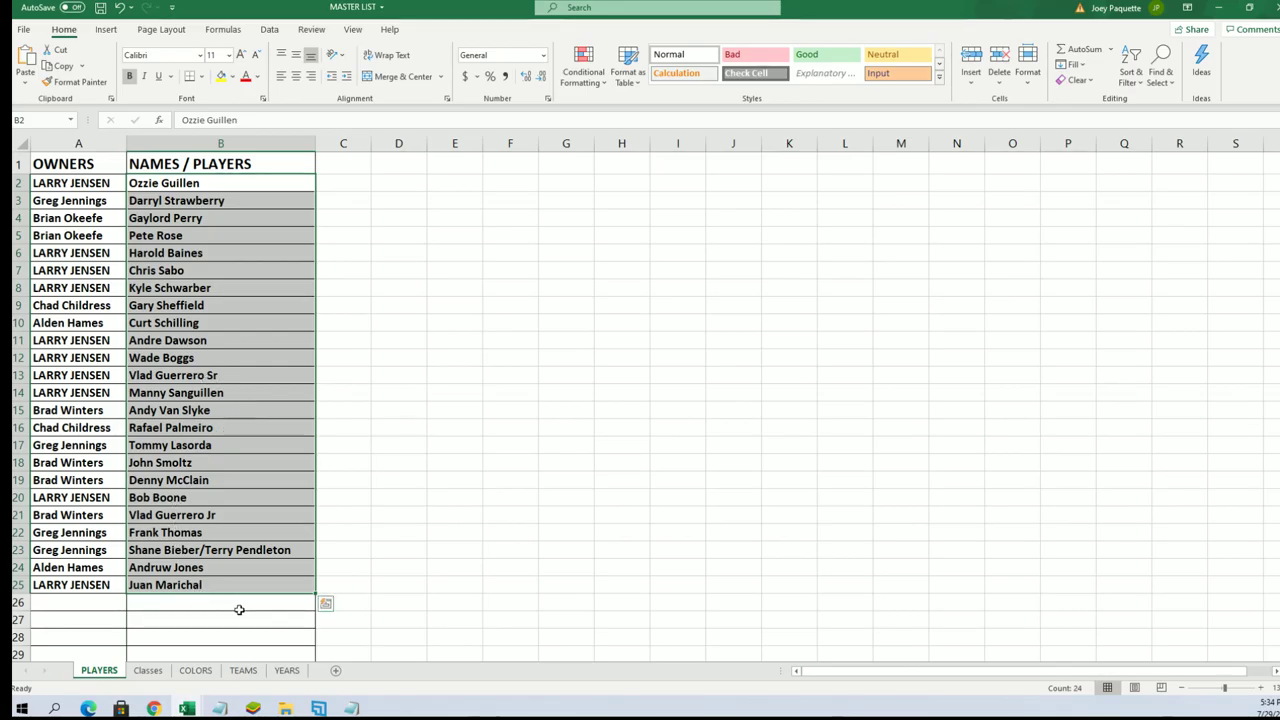
left_click(85, 515)
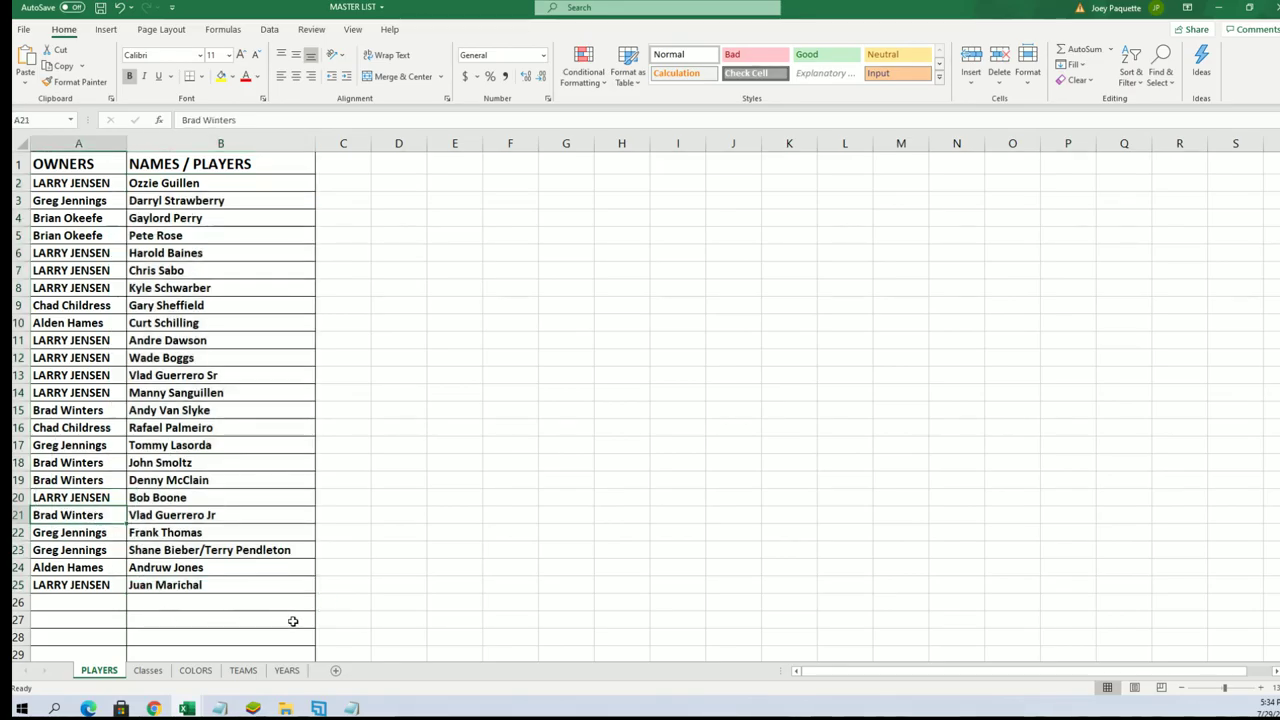
left_click(80, 410)
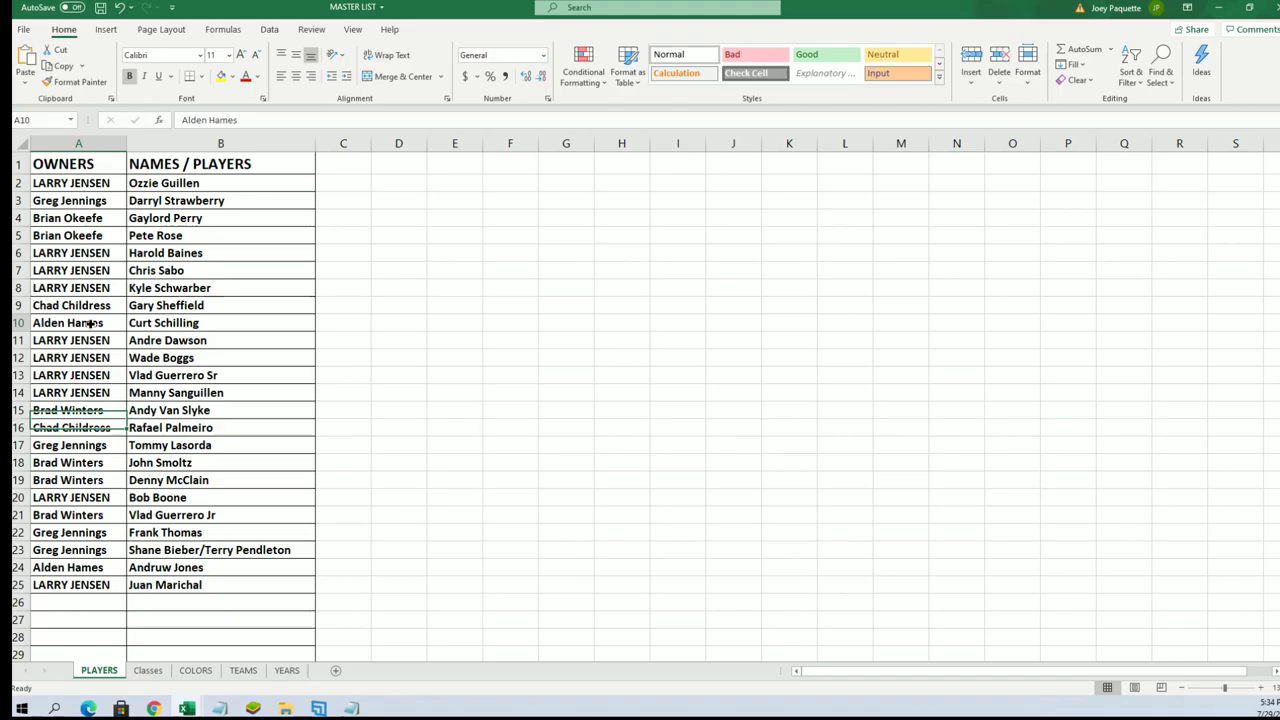
left_click(80, 323)
left_click(93, 358)
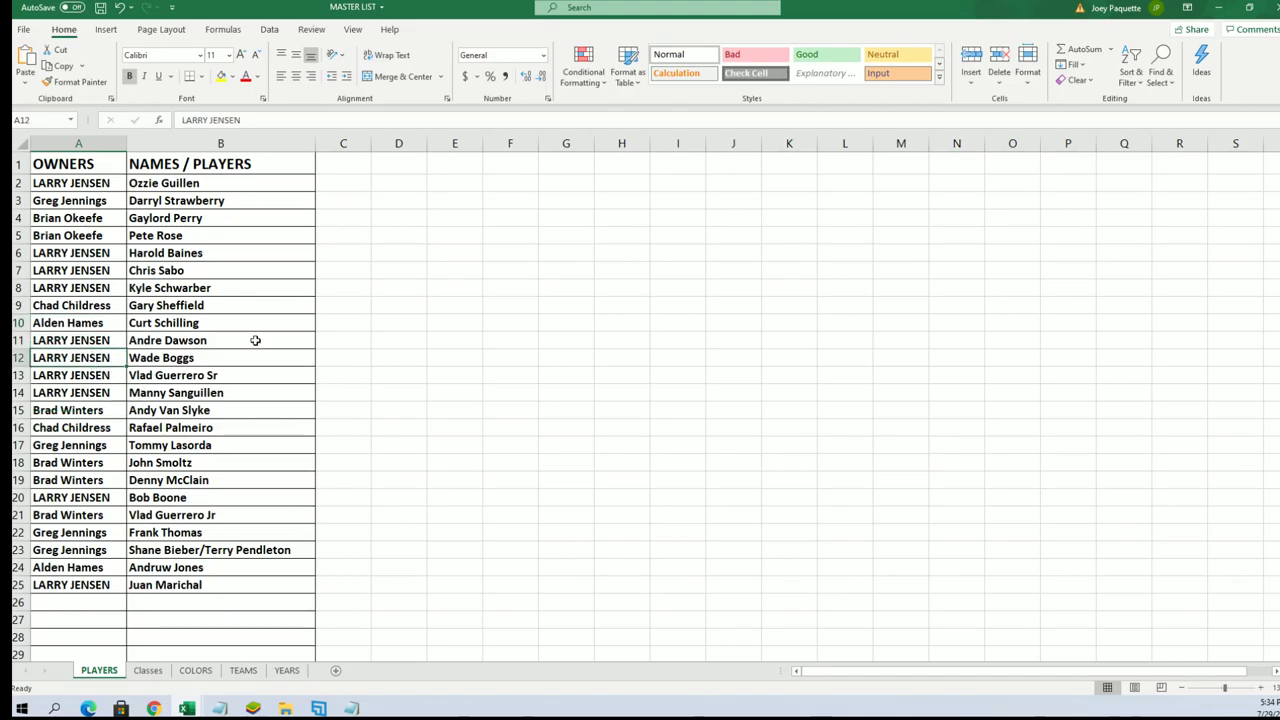